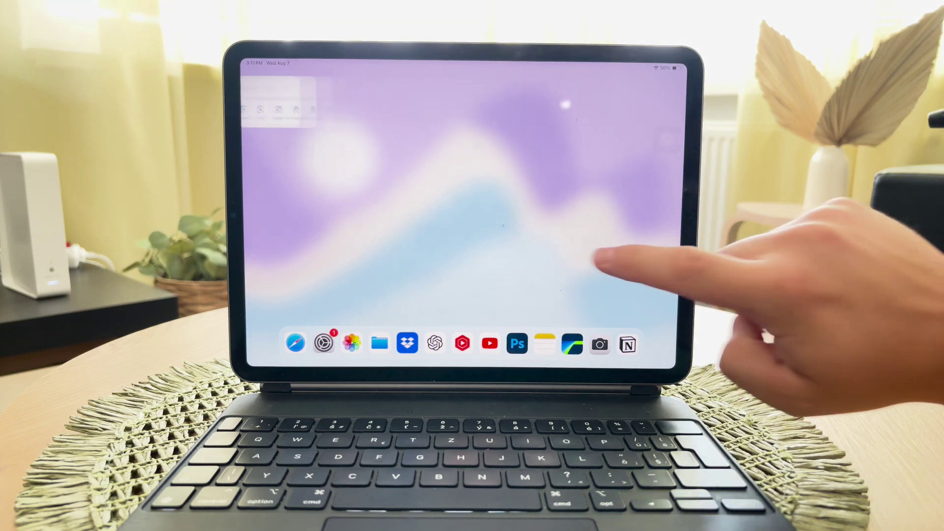
# - Swipe left past the last Home Screen page to reveal the App Library folders
pyautogui.moveTo(611, 253); pyautogui.dragTo(442, 251)
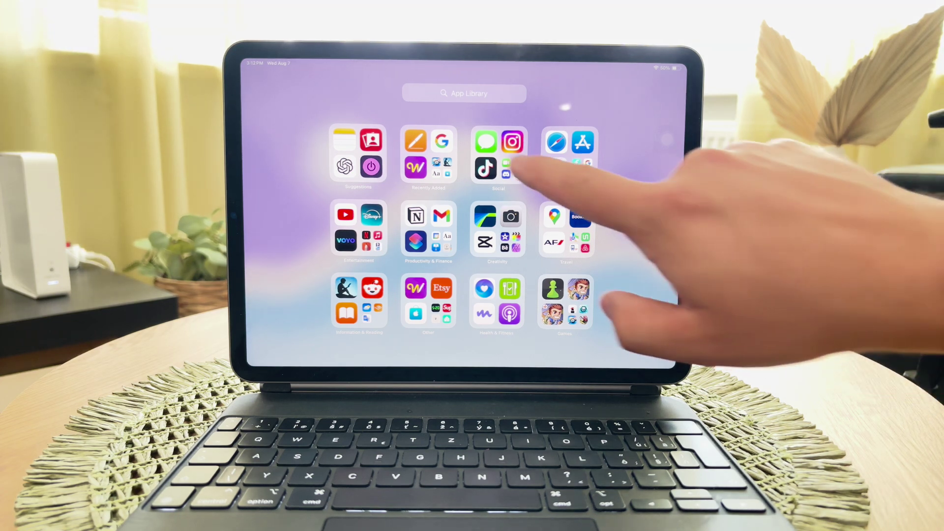
# - Open Messages, switch to another conversation and bring up the long blue message's options
pyautogui.click(485, 142)
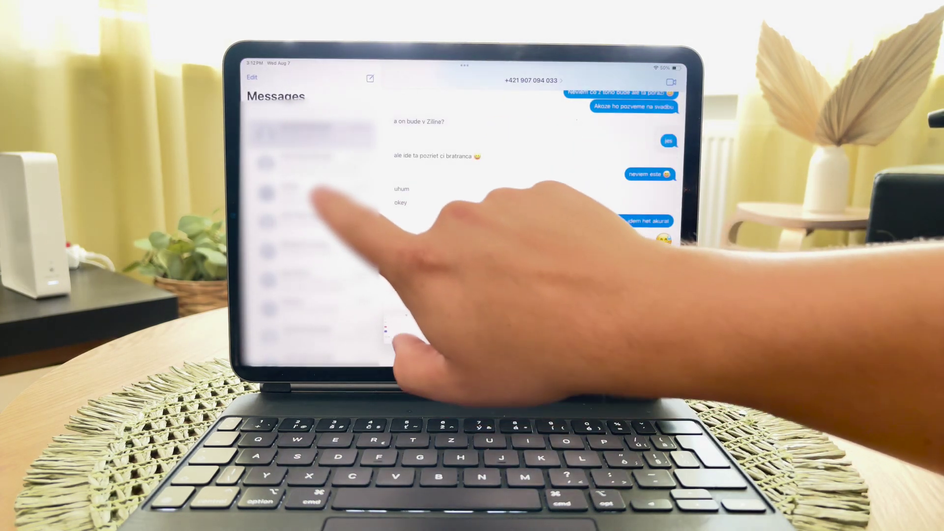
pyautogui.click(325, 233)
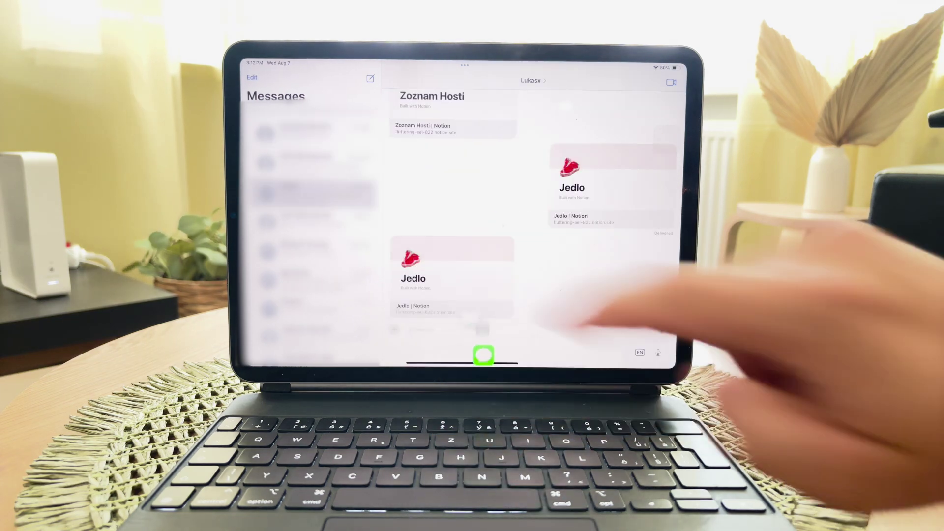
pyautogui.scroll(5, 642, 243)
pyautogui.scroll(5, 641, 244)
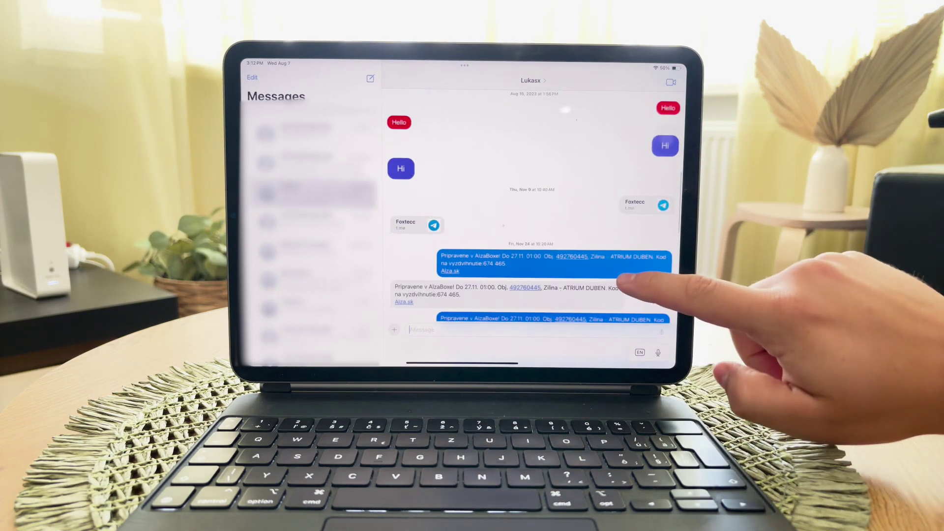
pyautogui.scroll(5, 642, 211)
pyautogui.scroll(5, 601, 278)
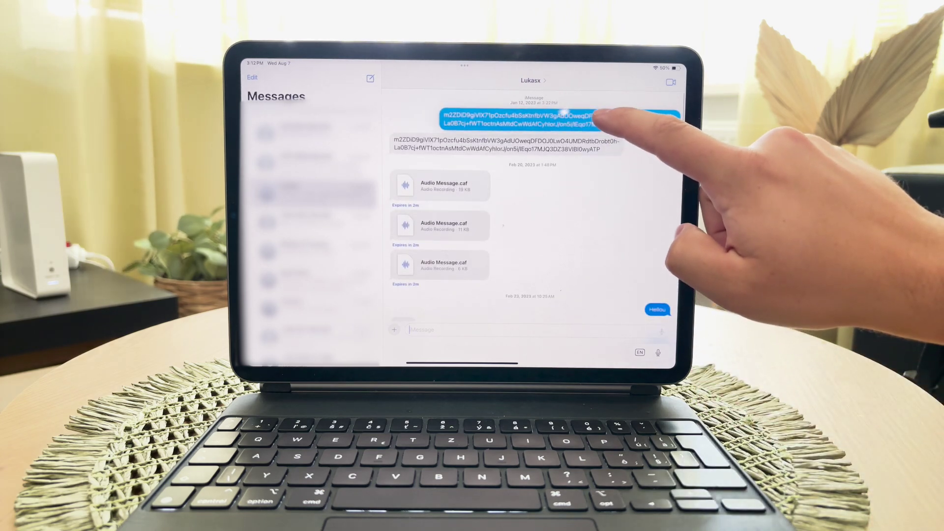
pyautogui.rightClick(601, 118)
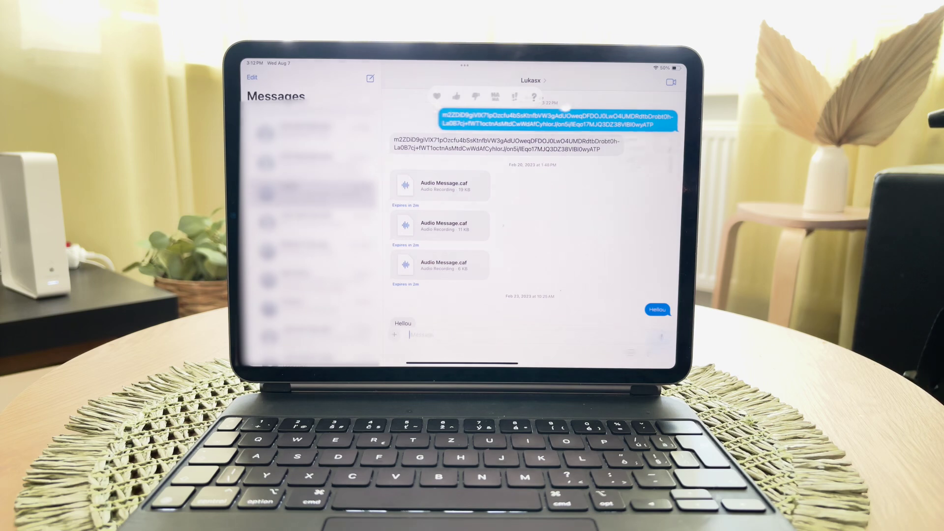
# - Copy the blue message, set Messages aside in Split View, and search Spotlight for Mail
pyautogui.click(635, 250)
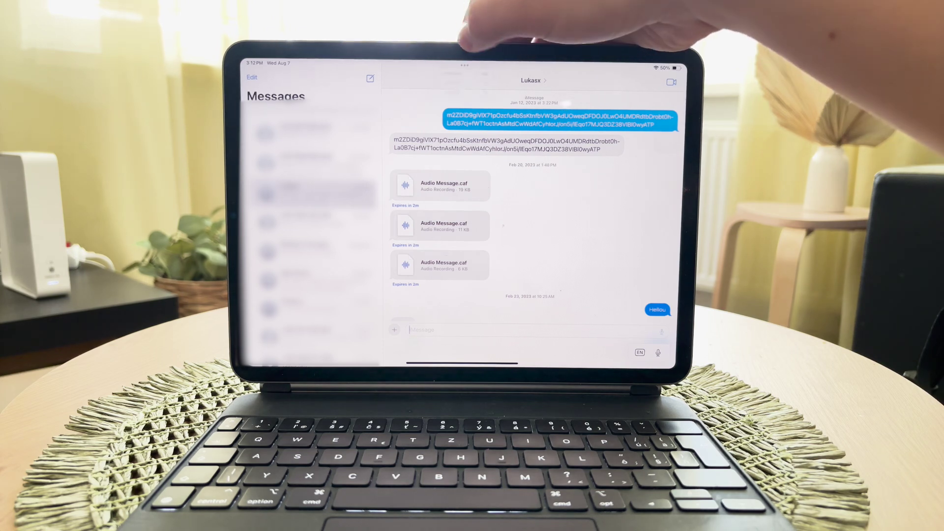
pyautogui.click(463, 65)
pyautogui.click(461, 95)
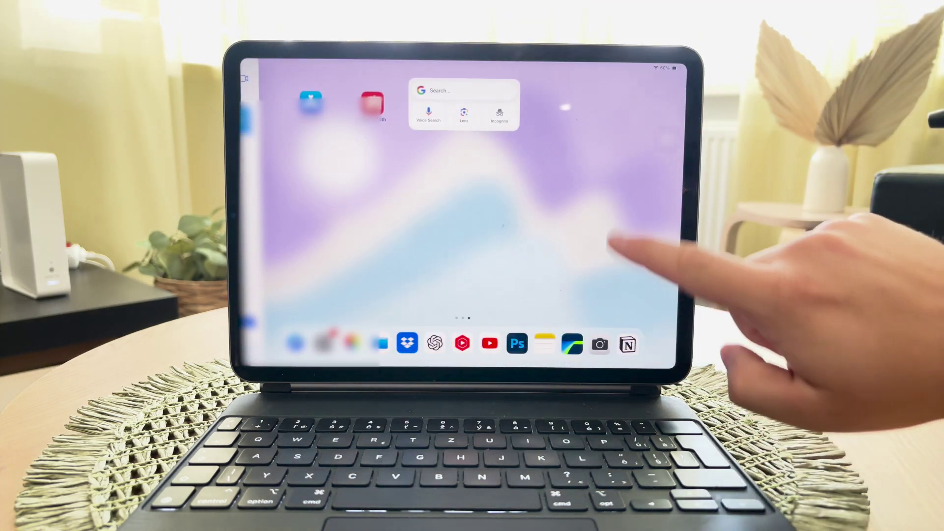
pyautogui.press('super+space')
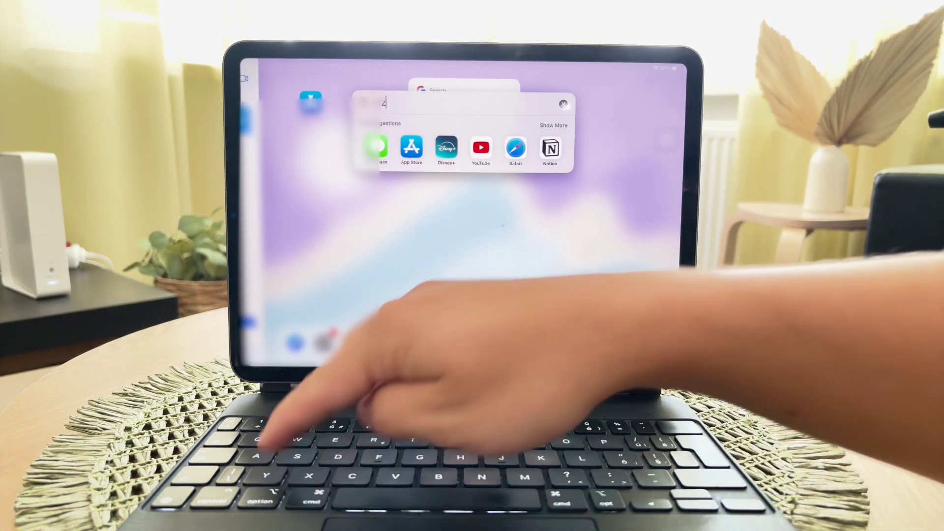
pyautogui.write('z')
pyautogui.press('BackSpace')
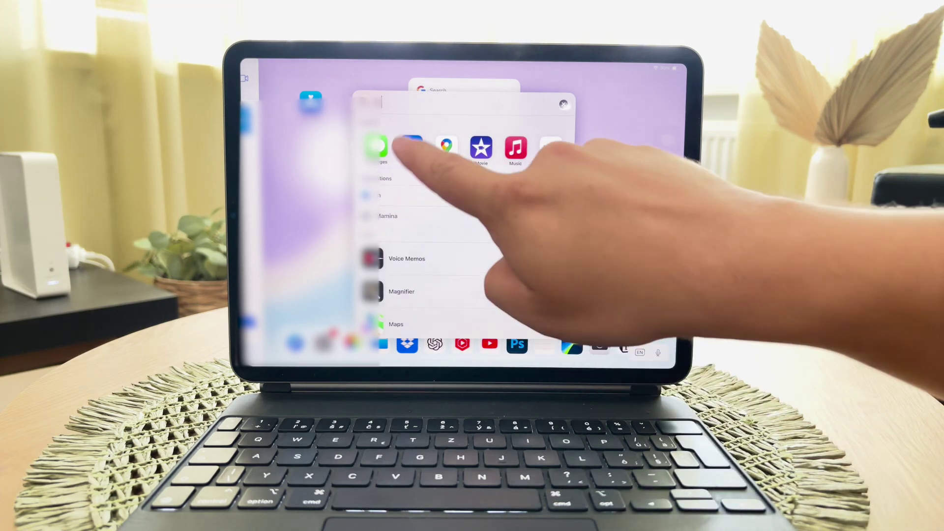
# - Open Mail beside Messages, close Filters, scroll to the newest emails, then drag Mail away
pyautogui.click(372, 148)
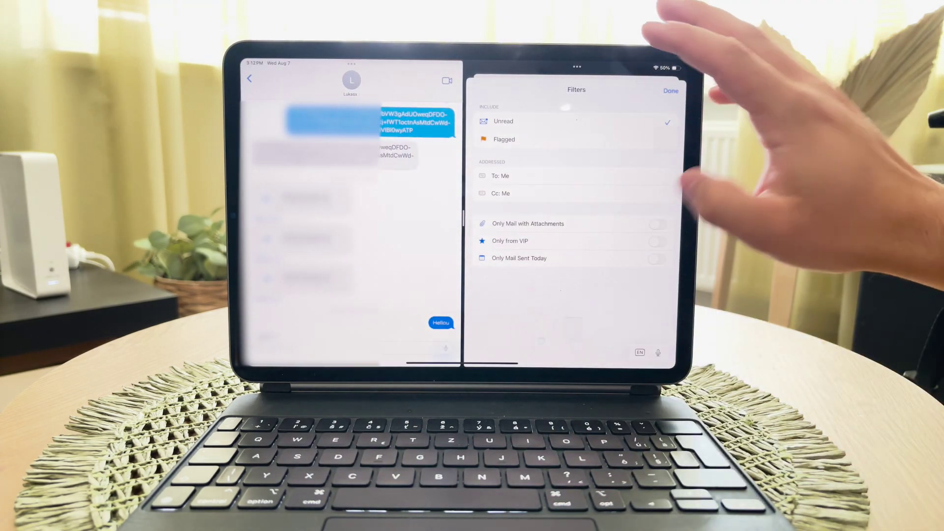
pyautogui.click(670, 90)
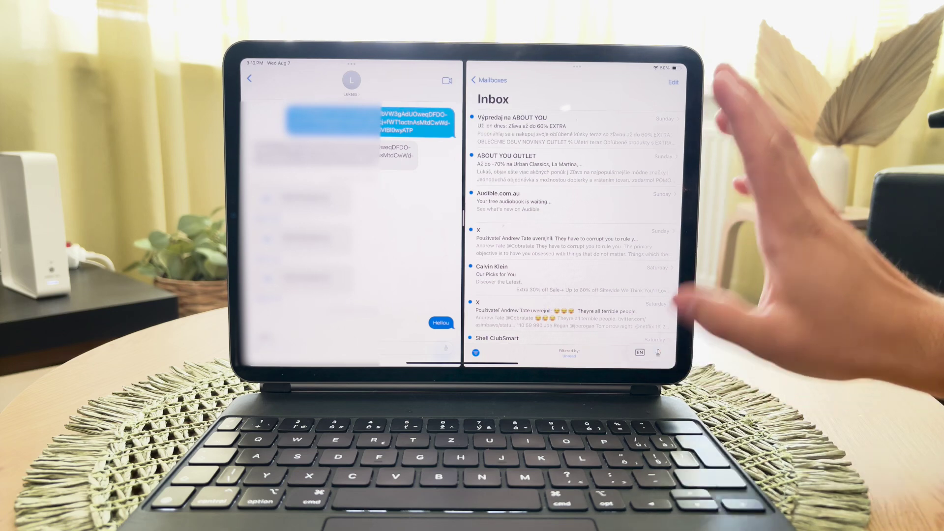
pyautogui.scroll(1, 571, 222)
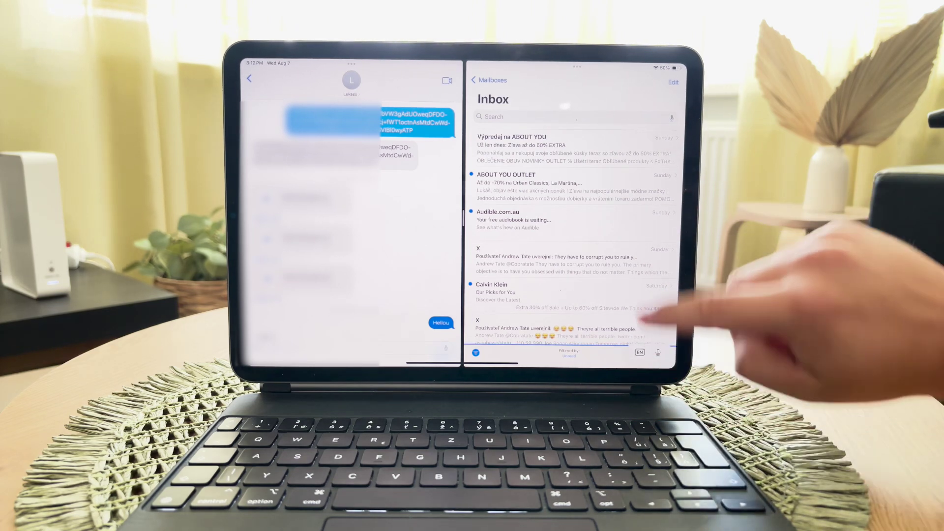
pyautogui.moveTo(642, 316); pyautogui.dragTo(632, 180)
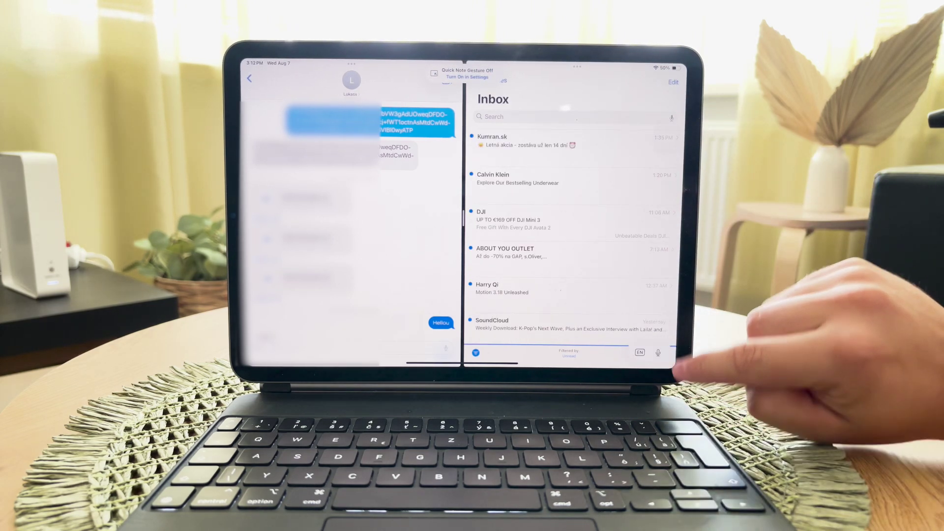
pyautogui.moveTo(464, 218); pyautogui.dragTo(686, 221)
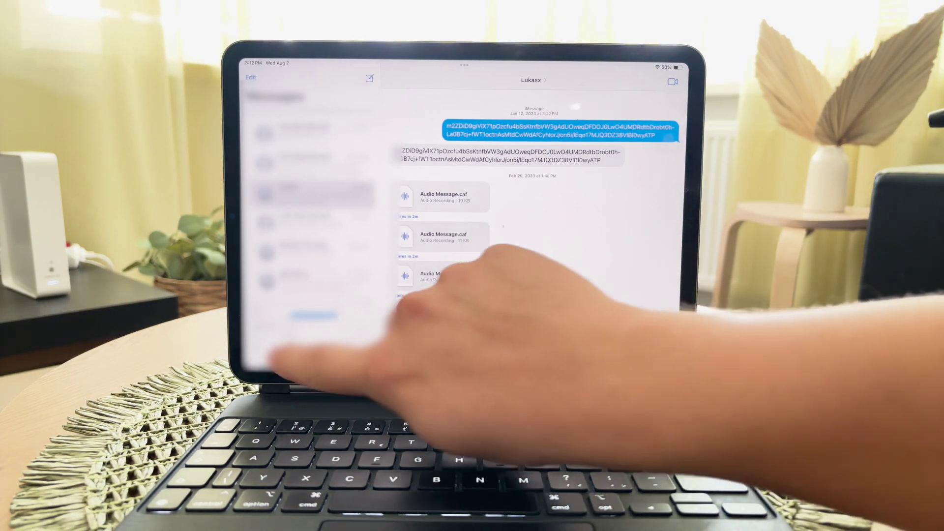
# - Swipe up from the bottom-left corner to screenshot the conversation for markup
pyautogui.moveTo(251, 365); pyautogui.dragTo(317, 310)
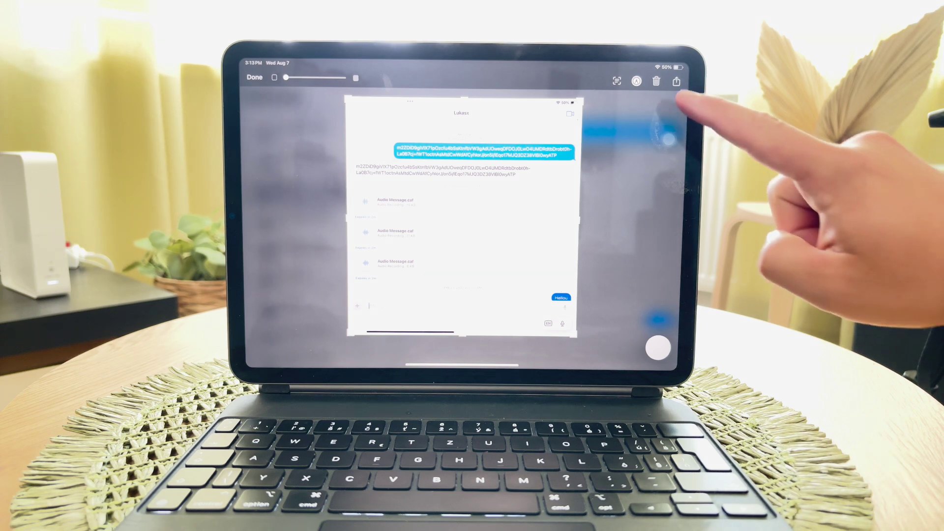
# - Share the screenshot into a new Mail draft, then go Home with Cmd+H
pyautogui.click(676, 81)
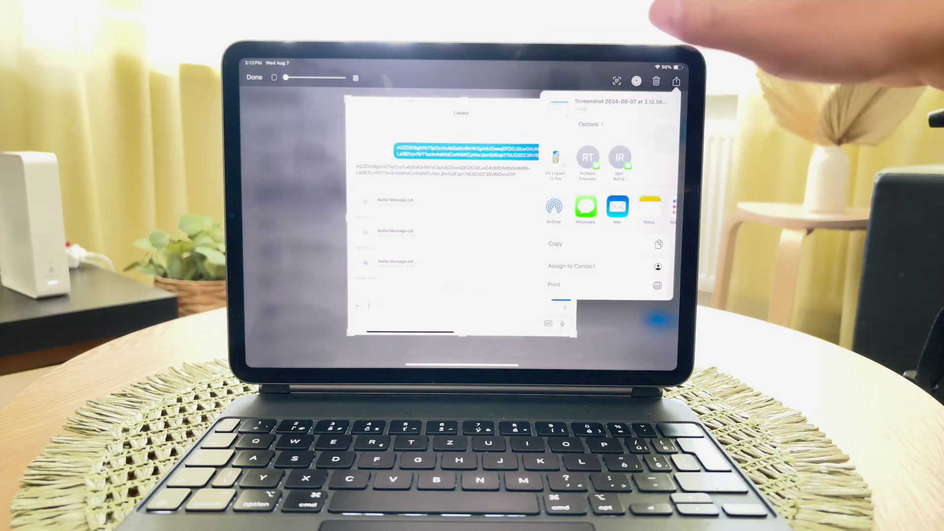
pyautogui.scroll(-1, 606, 244)
pyautogui.scroll(-2, 590, 185)
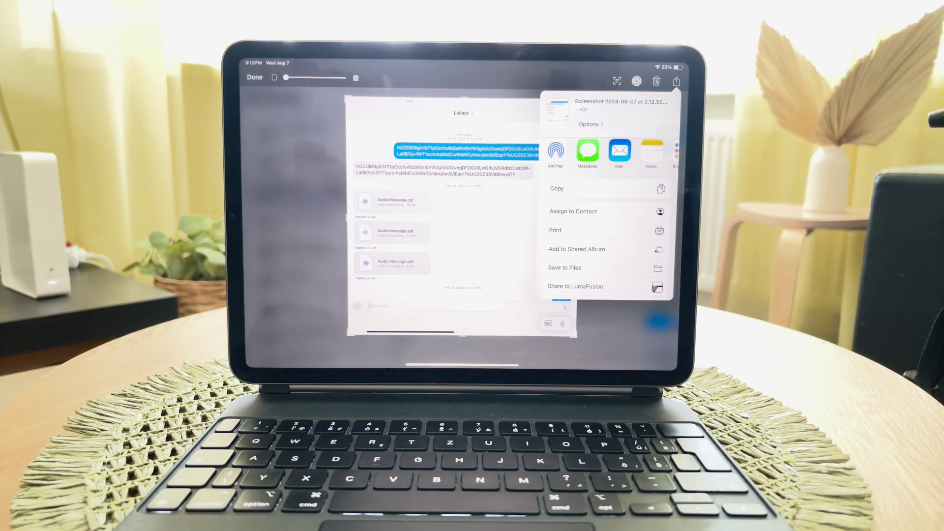
pyautogui.click(620, 152)
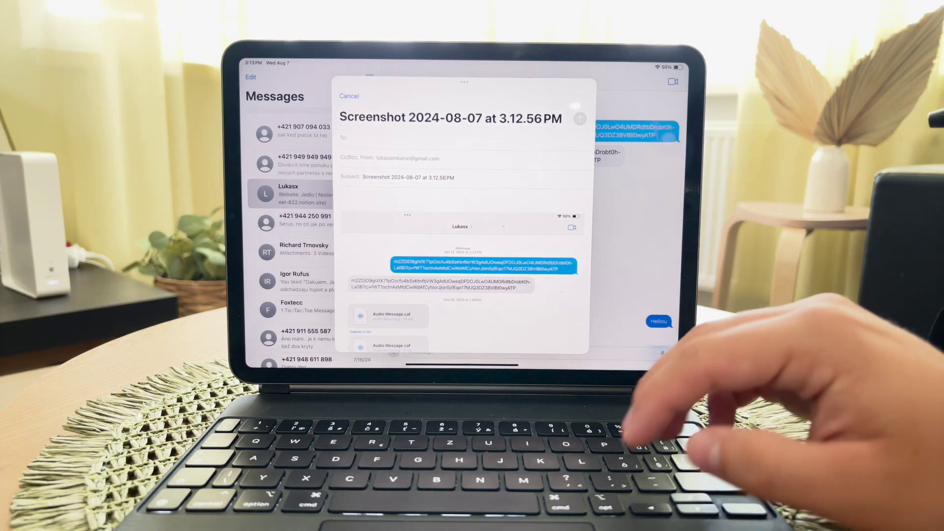
pyautogui.press('super+h')
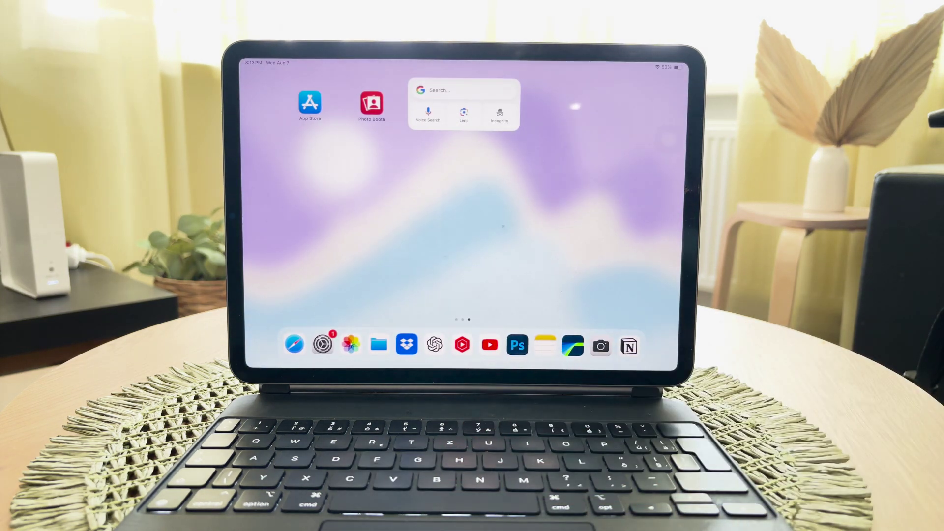